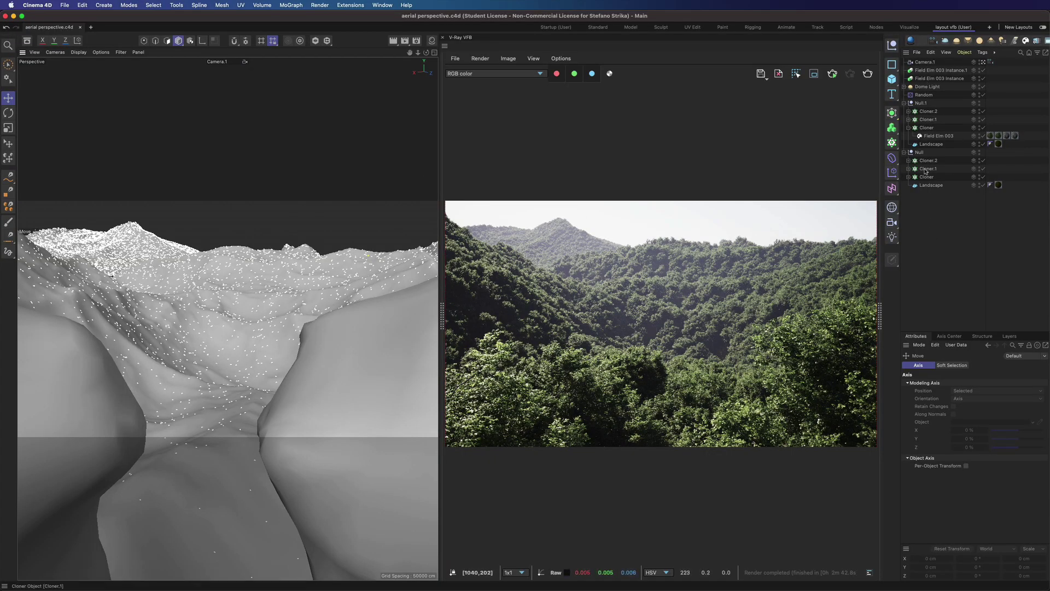
Start a new project in the Startup layout and add a Landscape object
left_click(91, 27)
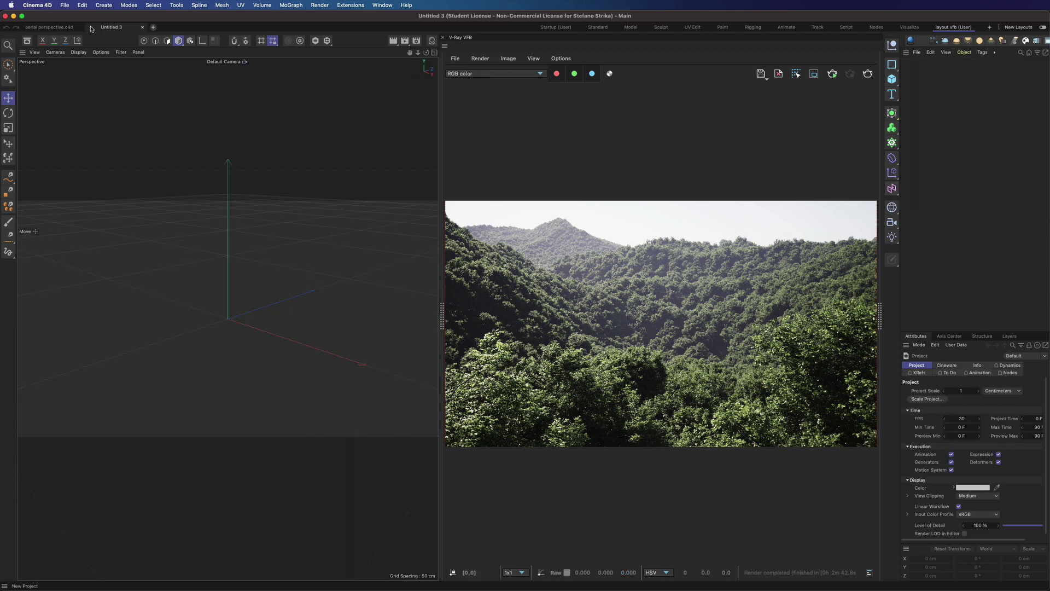
left_click(555, 27)
left_click(865, 81)
left_click(954, 134)
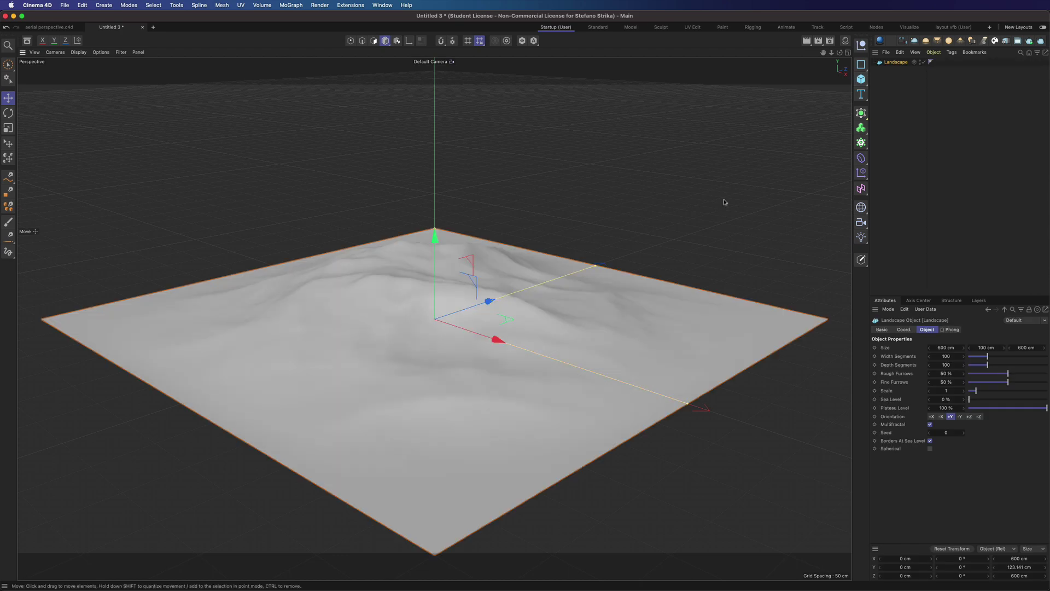
Set the landscape's height to 20000 cm
left_click(979, 348)
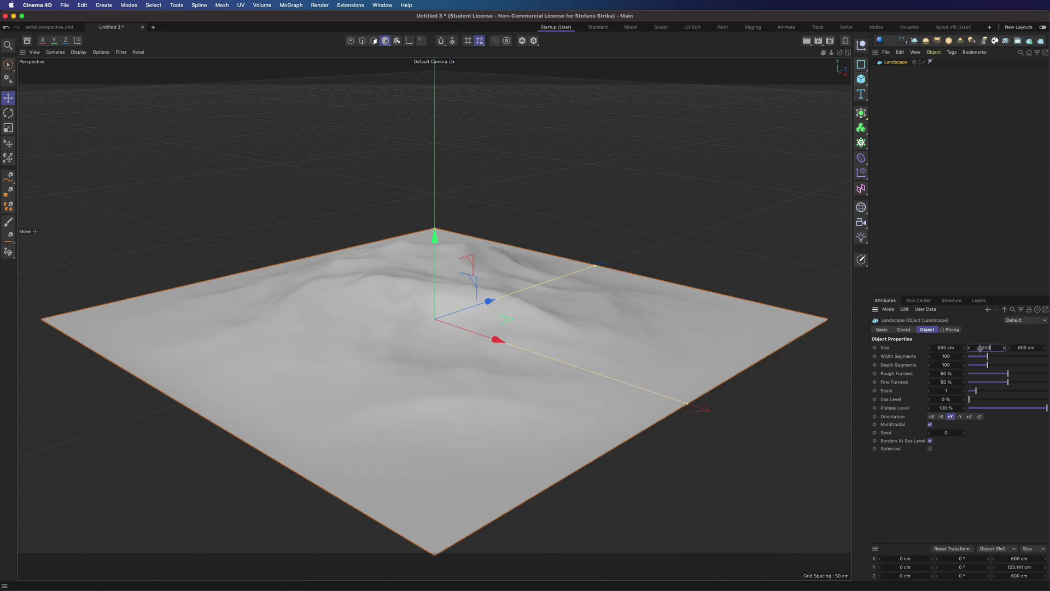
key("Return")
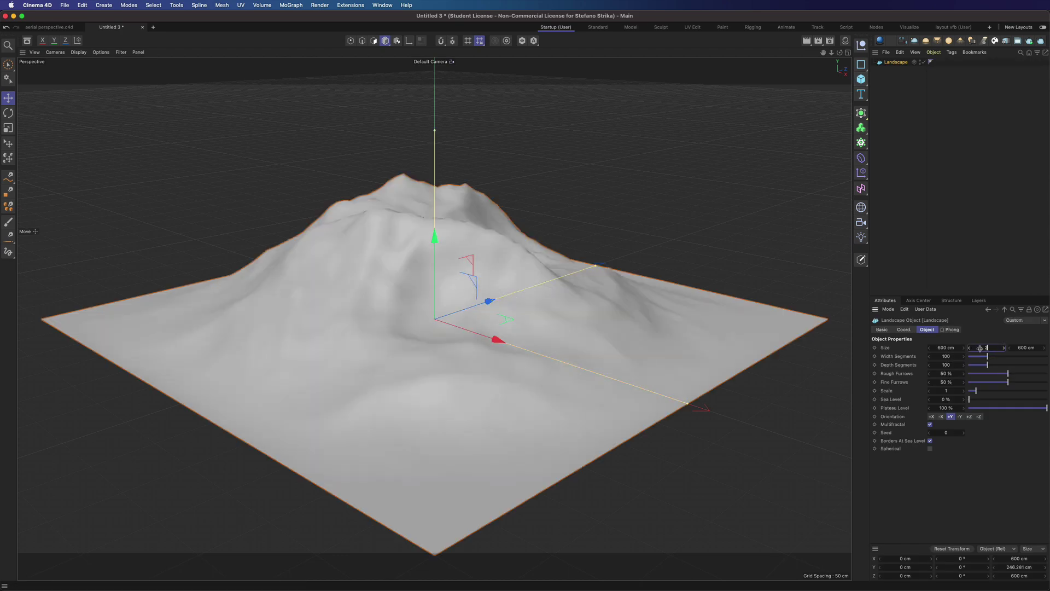
type("00")
key("Return")
left_click_drag(832, 54, 667, 54)
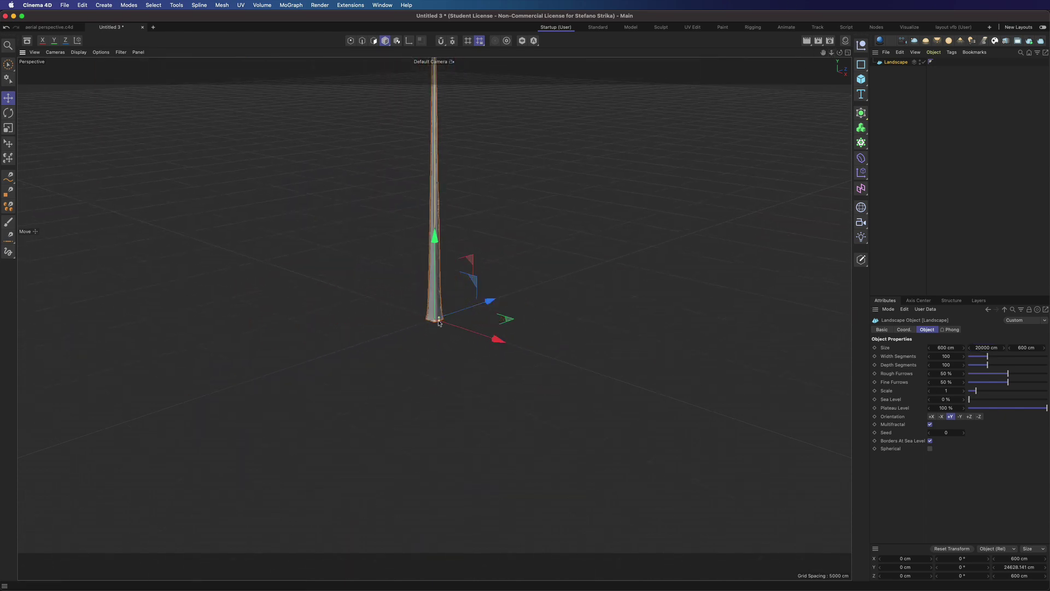
Stretch the landscape in the viewport to about 84079 cm wide and 87945 cm deep
left_click_drag(439, 321, 518, 343)
left_click_drag(440, 321, 876, 470)
scroll(500, 323, "down", 8)
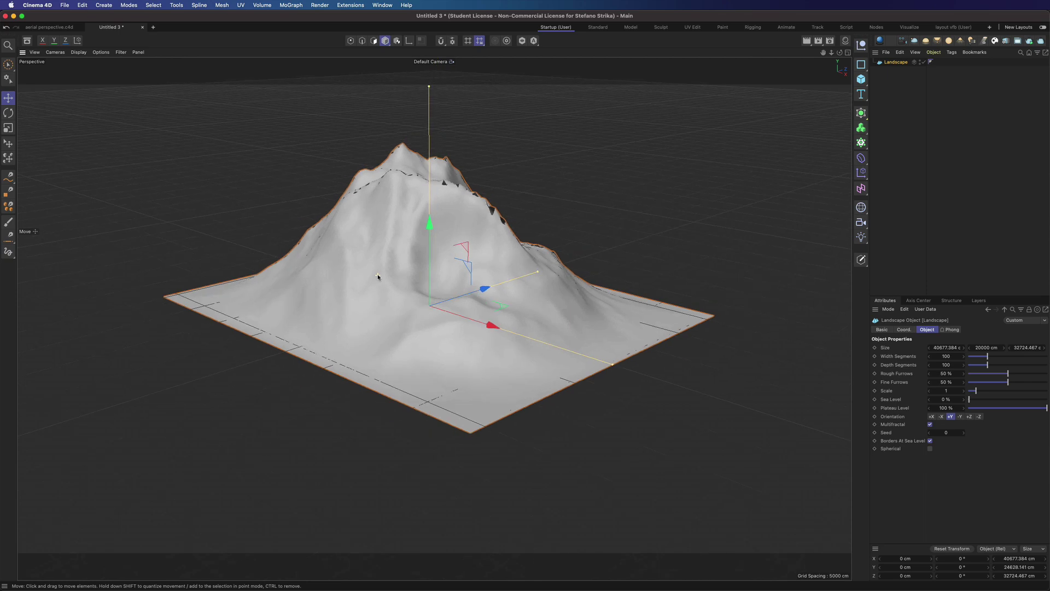
left_click_drag(538, 272, 666, 209)
left_click_drag(613, 364, 806, 340)
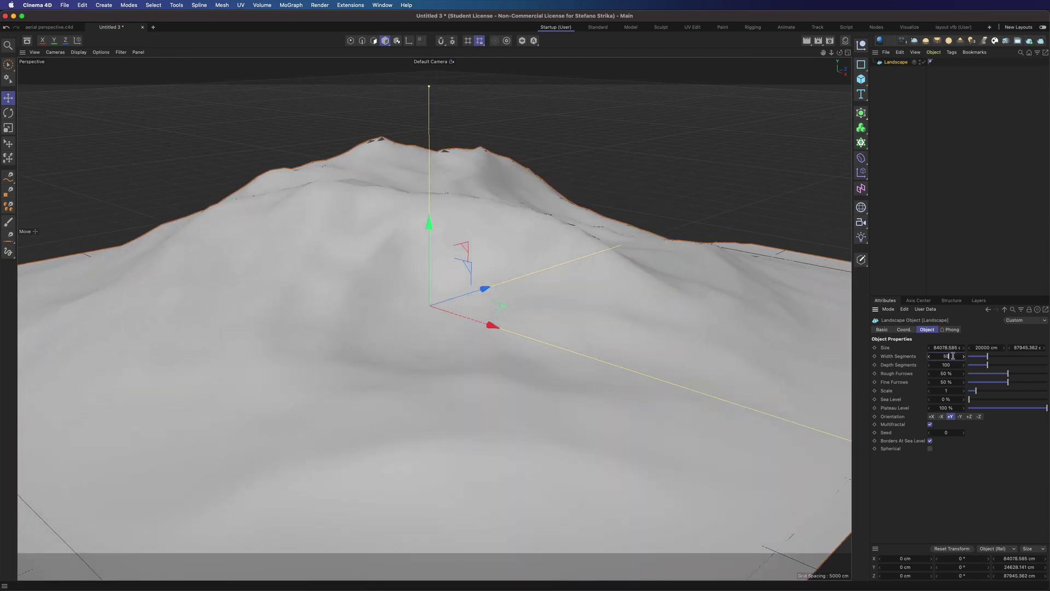
Set the landscape's width and depth segments to 555 and turn off Borders At Sea Level
key("Return")
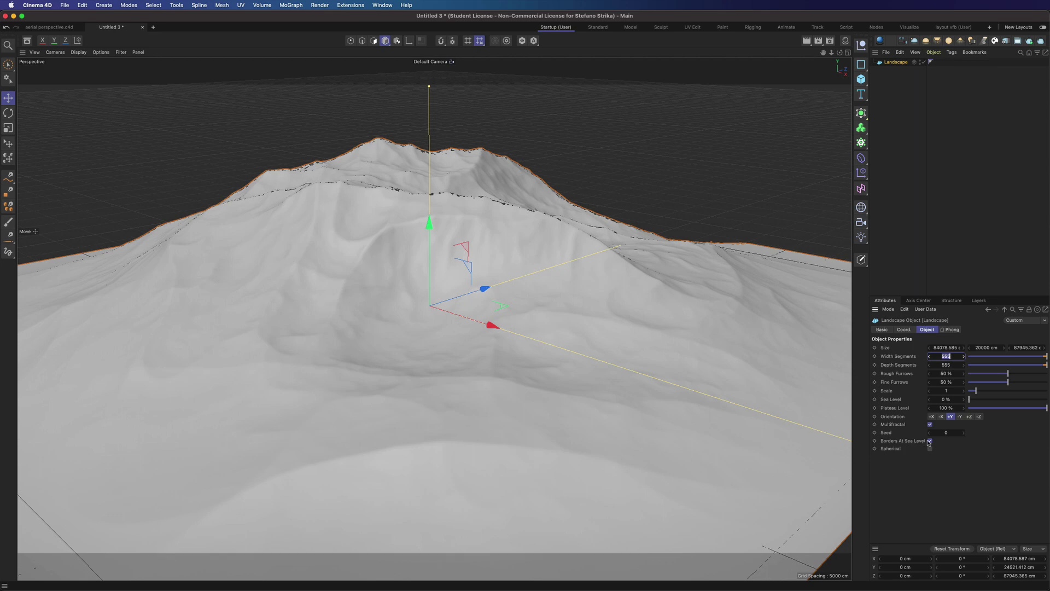
left_click(929, 441)
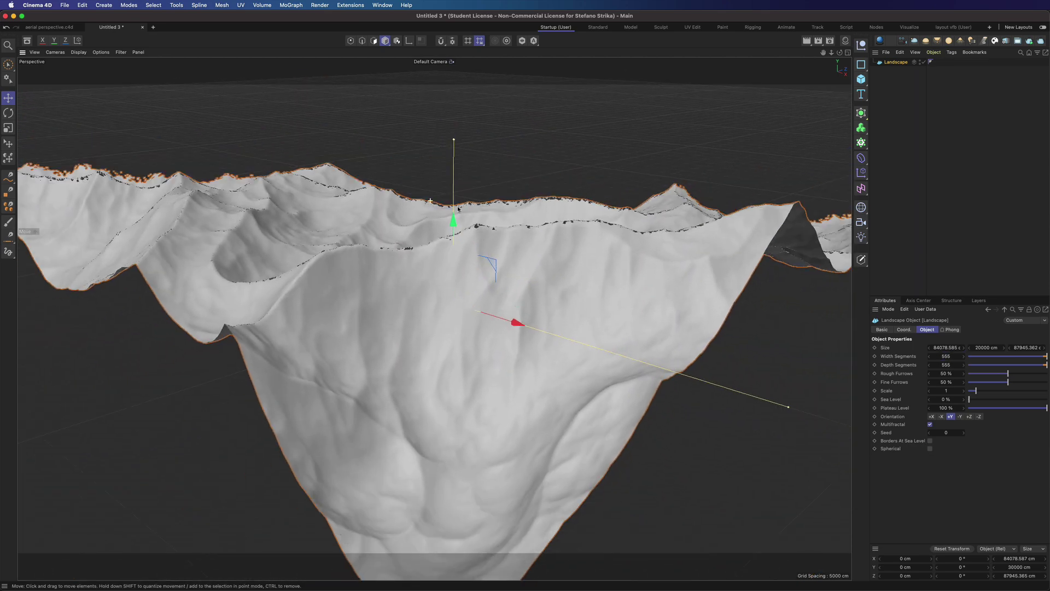
Set the project's view clipping to Huge
key("super+d")
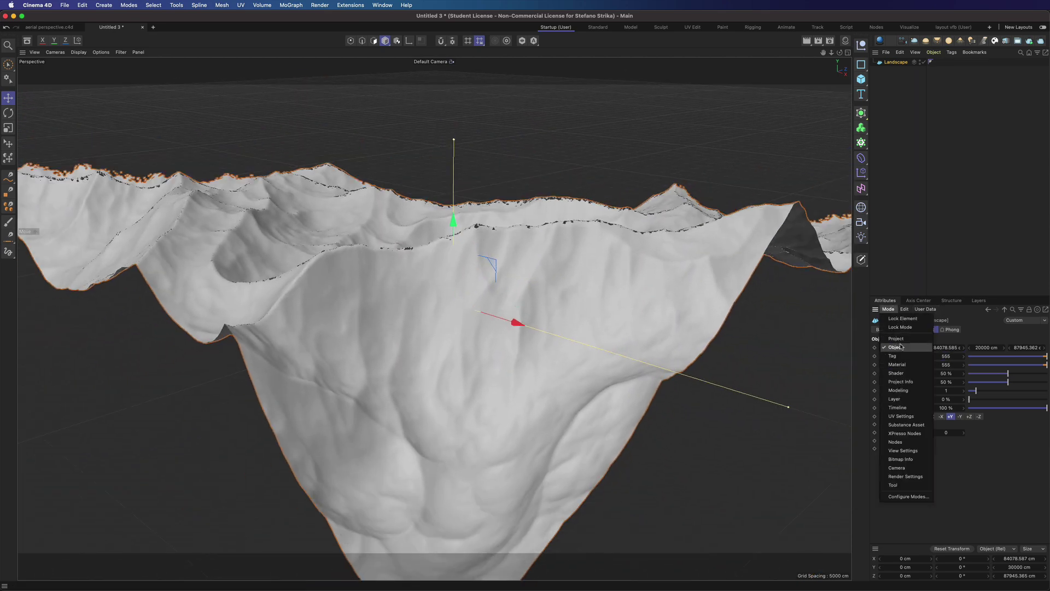
left_click(936, 462)
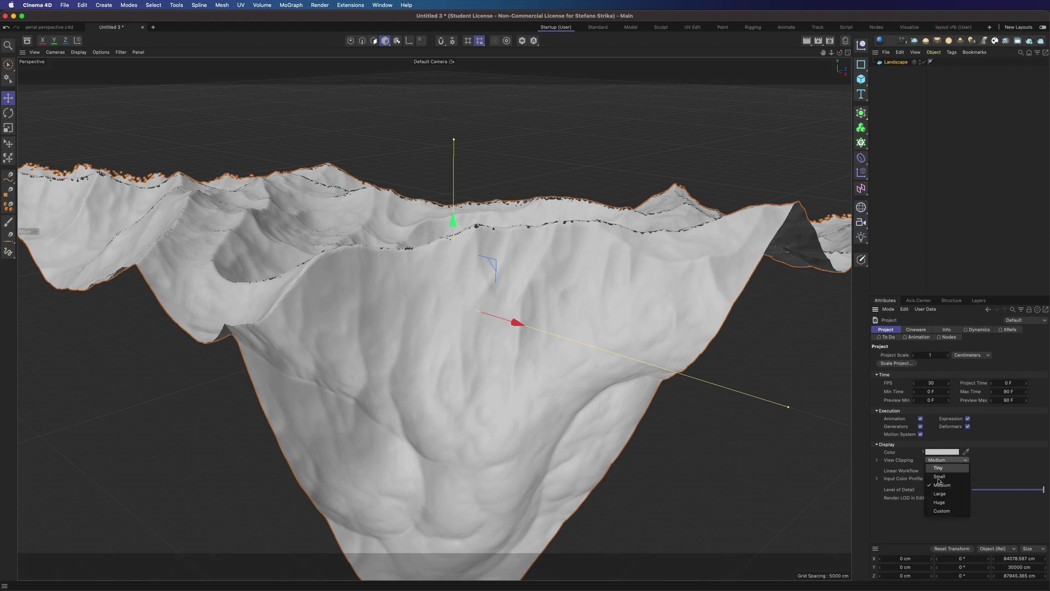
left_click(940, 502)
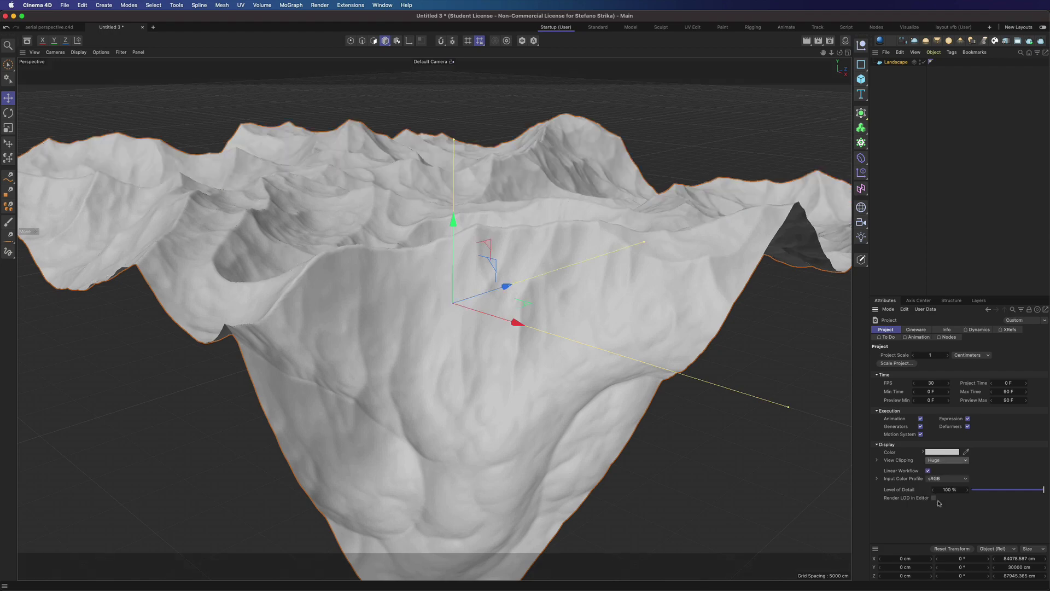
Duplicate the landscape and move the copy away from the original in the top view
left_click(895, 65)
scroll(371, 188, "up", 10)
left_click_drag(371, 189, 273, 159, "alt")
left_click_drag(434, 318, 444, 273, "alt")
left_click_drag(896, 63, 896, 69, "ctrl")
middle_click(646, 182)
scroll(646, 182, "down", 10)
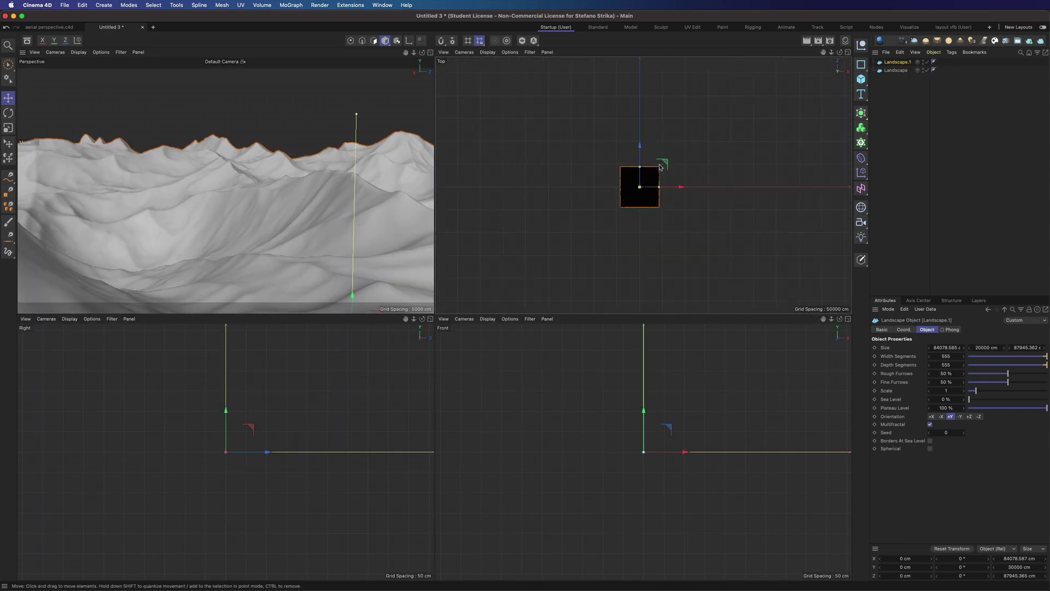
left_click_drag(652, 175, 658, 205)
Turn on Borders At Sea Level for the landscape copy and refine its height and placement diagonally beside the original
left_click(930, 441)
scroll(629, 257, "down", 5)
scroll(294, 412, "down", 20)
left_click_drag(255, 381, 256, 373)
left_click_drag(660, 274, 650, 273)
left_click_drag(62, 122, 63, 137)
left_click_drag(214, 164, 260, 166, "alt")
Add a Dome Light with a V-Ray Sun, and create a physical camera from the perspective view
left_click(908, 143)
left_click(915, 41)
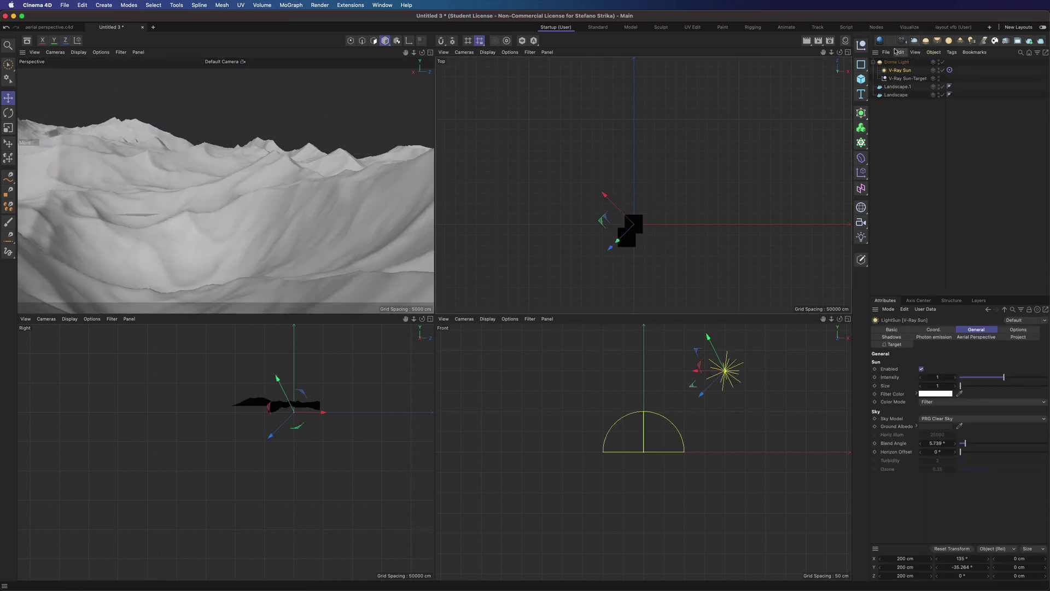
left_click(903, 138)
key("F1")
left_click(903, 42)
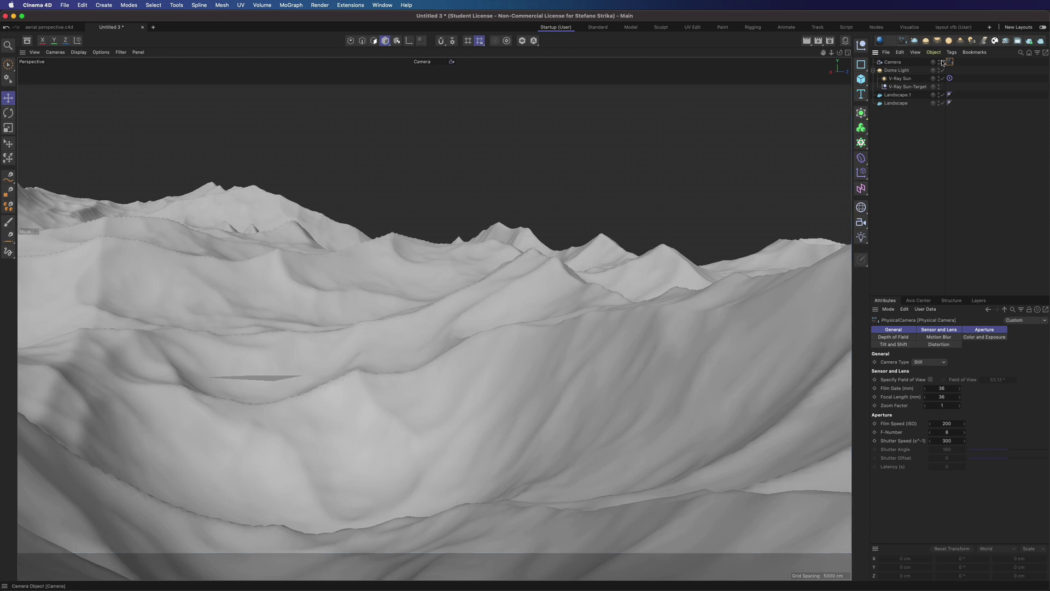
Set the camera's aperture values to film speed 100, f-number 16 and shutter speed 100
left_click(984, 329)
left_click(948, 362)
key("BackSpace")
left_click(954, 379)
type("100")
left_click(957, 372)
key("shift+Tab")
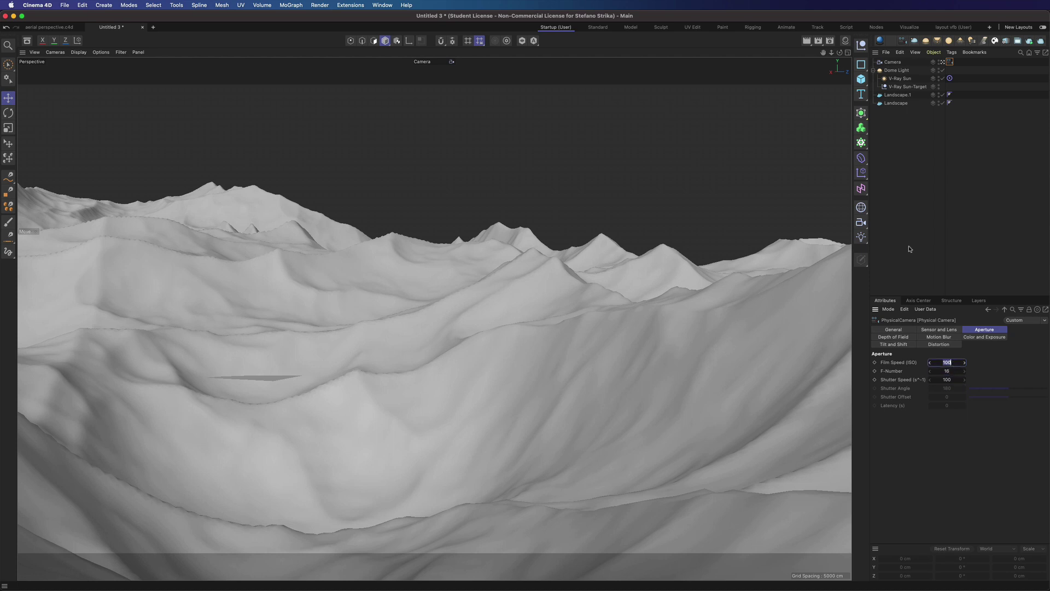
left_click(913, 169)
Import the Field Elm 001, 002 and 003 trees from the Vegetation category of the Chaos Cosmos library
left_click(996, 40)
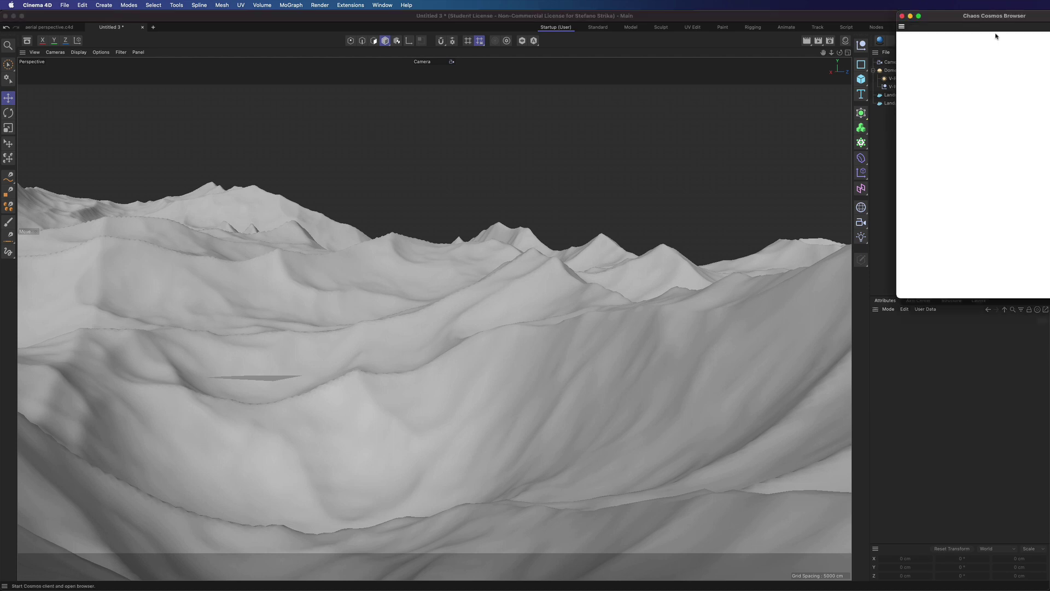
scroll(768, 202, "down", 10)
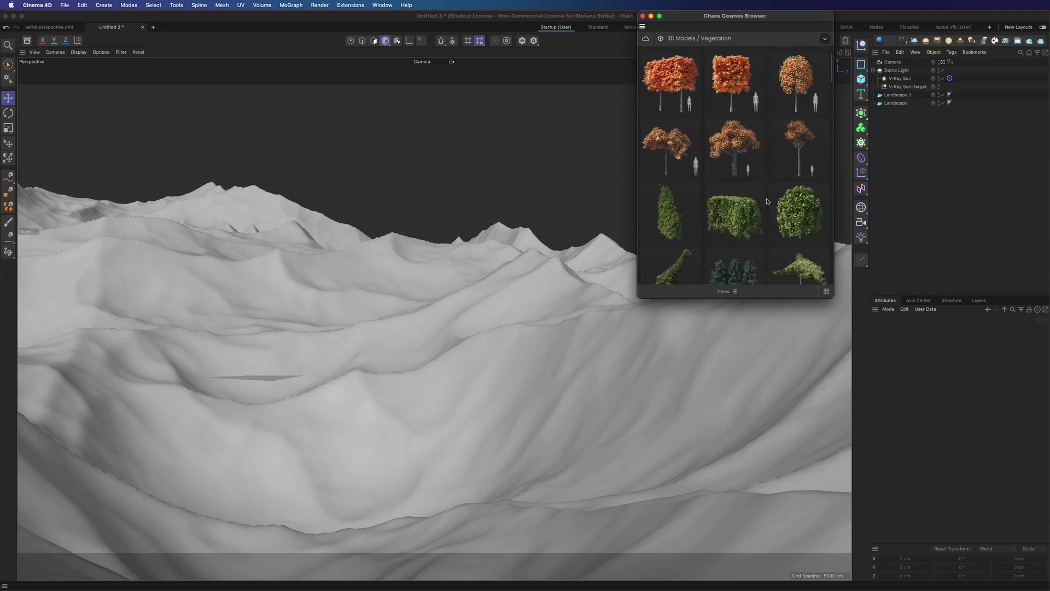
scroll(768, 202, "up", 10)
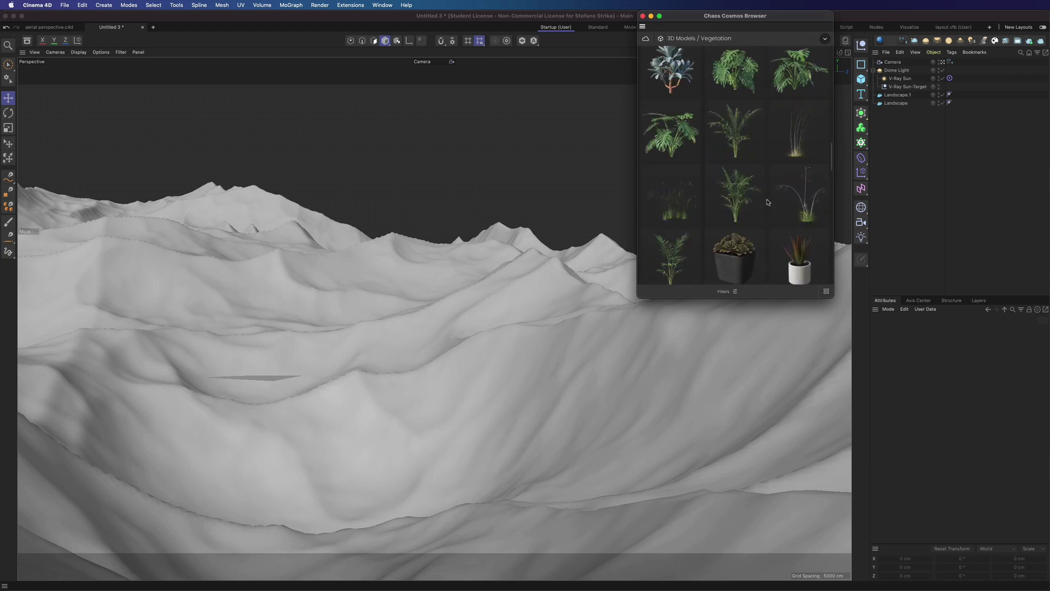
scroll(767, 203, "down", 3)
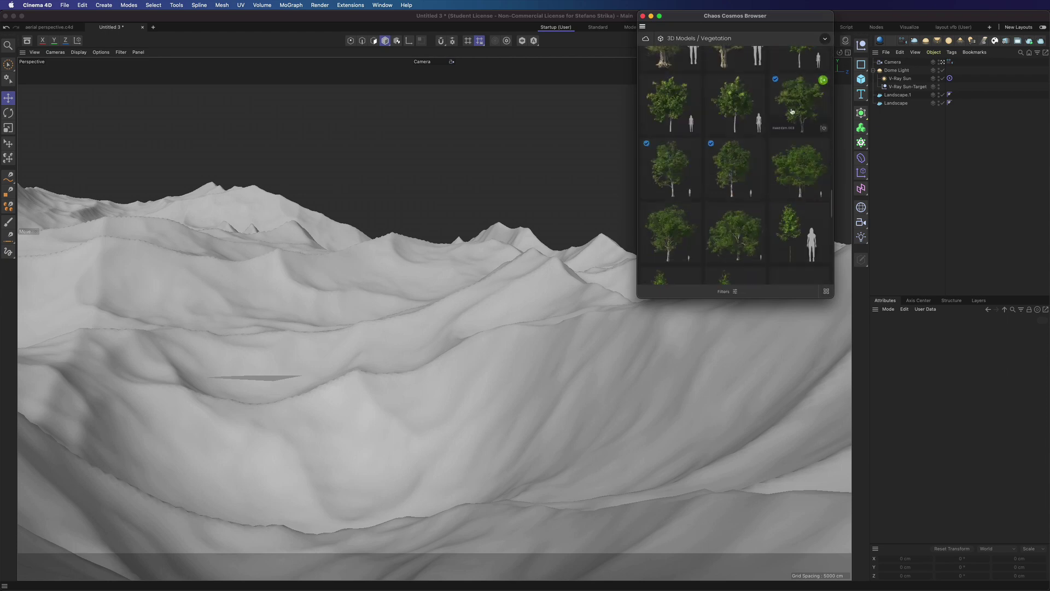
left_click(759, 144)
left_click(692, 147)
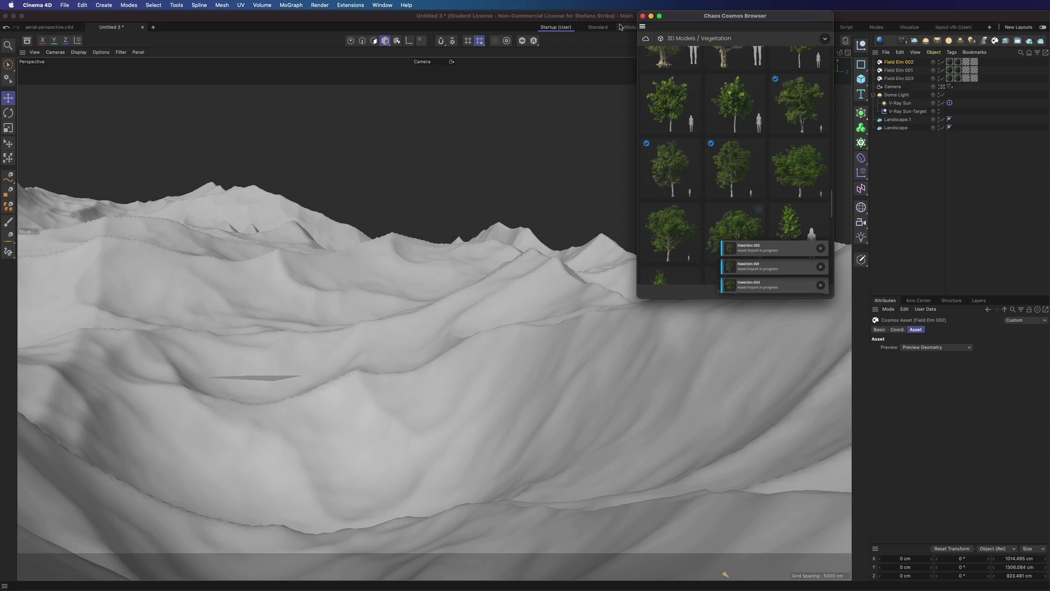
left_click(642, 16)
Add a Cloner containing Field Elm 003 and set its instance mode to Multi-Instance
left_click(862, 143)
left_click_drag(895, 85, 892, 63)
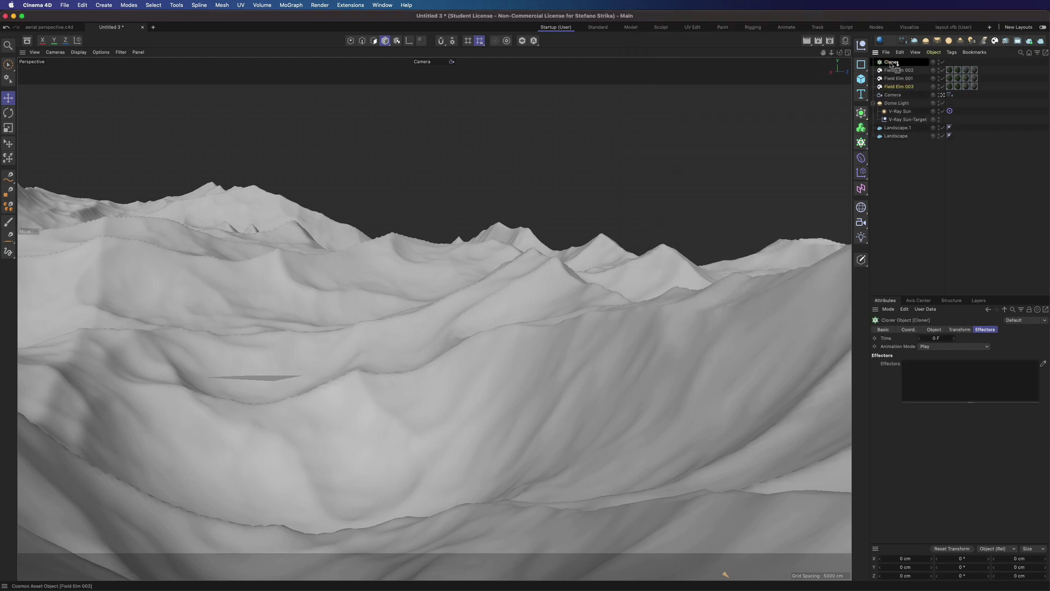
left_click(935, 330)
left_click(1019, 385)
Set the Cloner to Object mode, distribute its clones on the original Landscape and turn off Align Clone
left_click(939, 347)
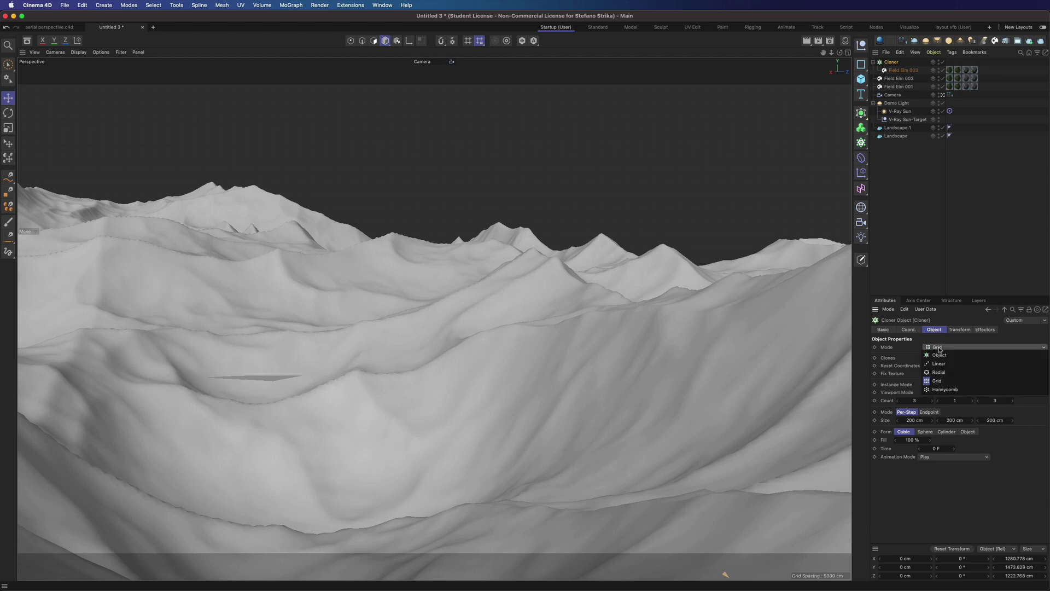
left_click(940, 350)
left_click_drag(896, 136, 942, 371)
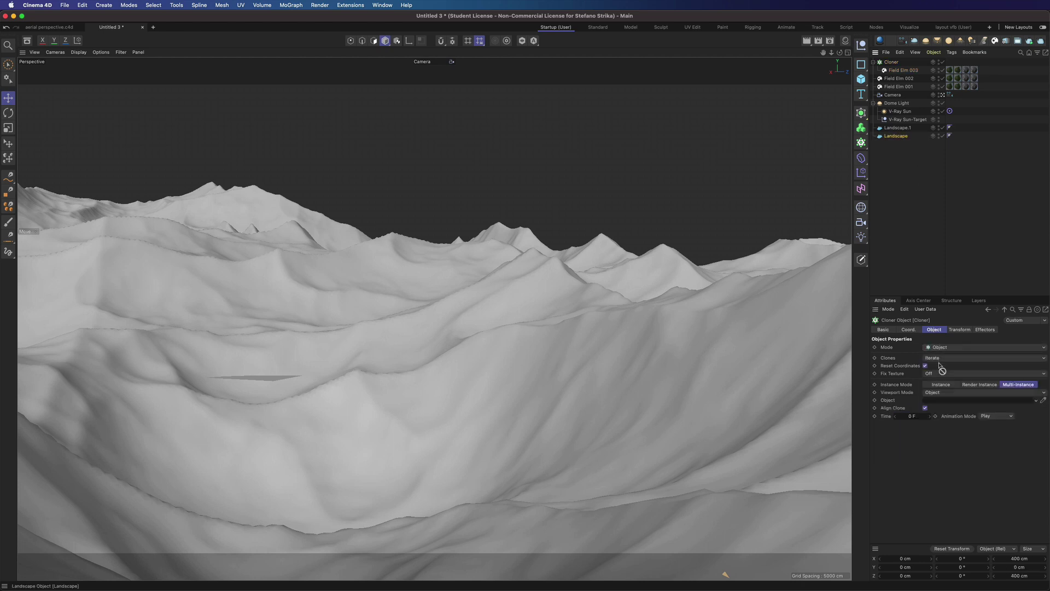
left_click(925, 408)
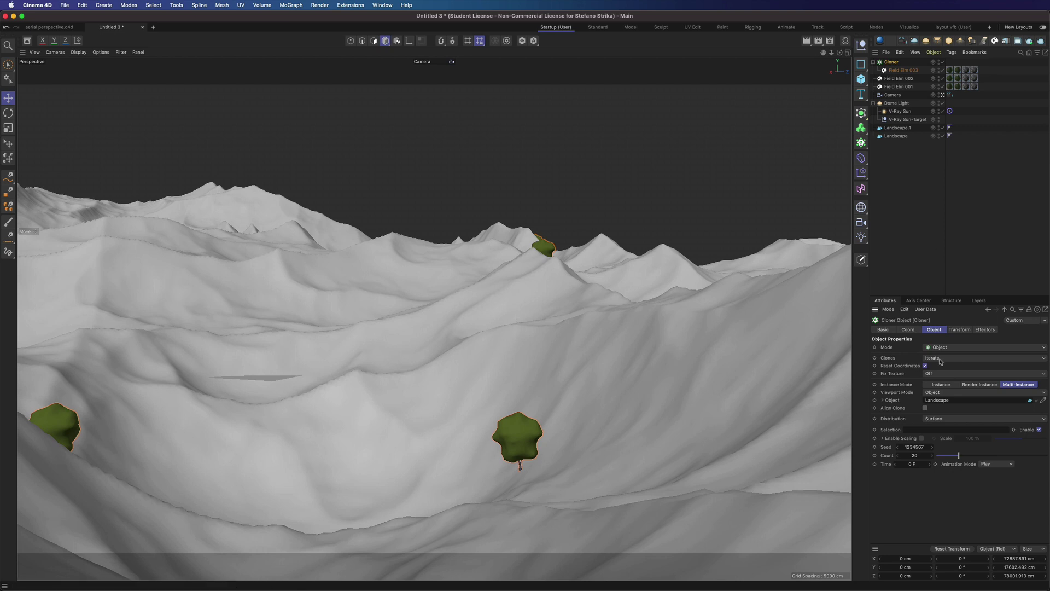
Raise the Cloner's clone count to 75
left_click(920, 455)
left_click_drag(961, 455, 1009, 455)
left_click(1020, 456)
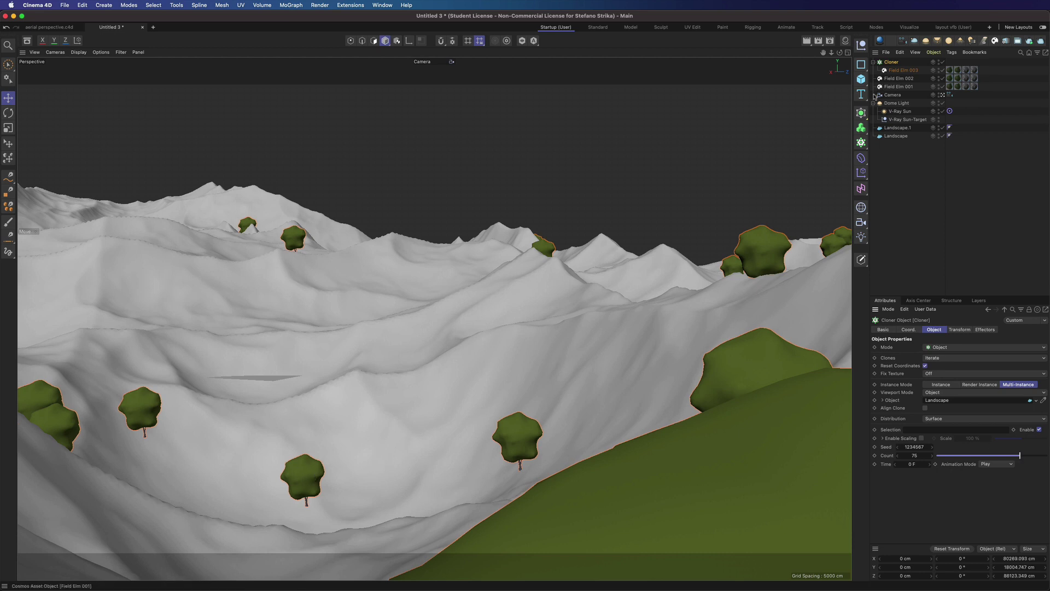
Add a Random effector to the Cloner with position off, rotation on and heading rotation set to 360°
left_click(862, 172)
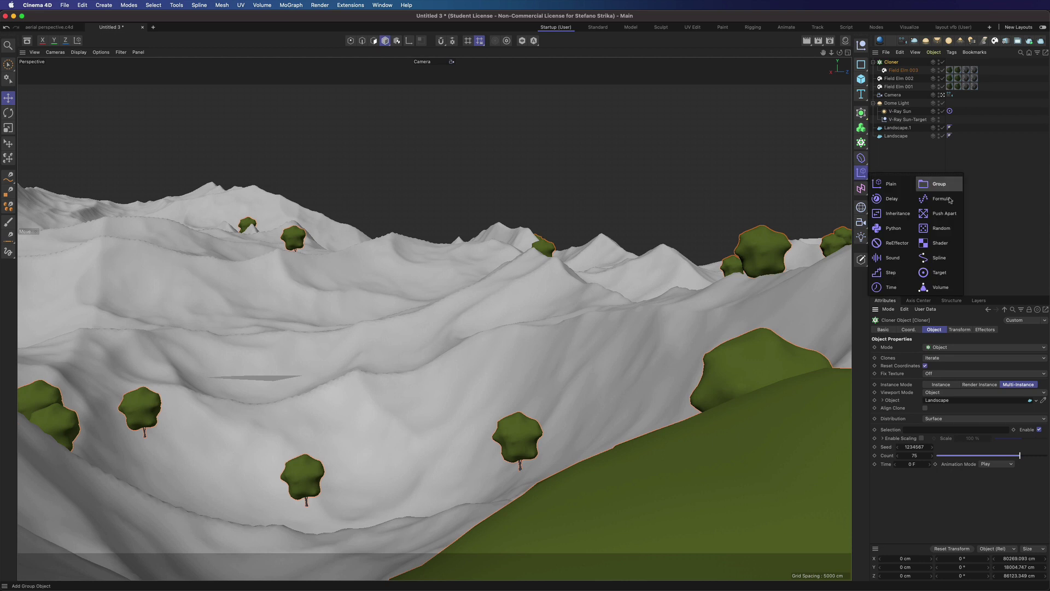
left_click(940, 228)
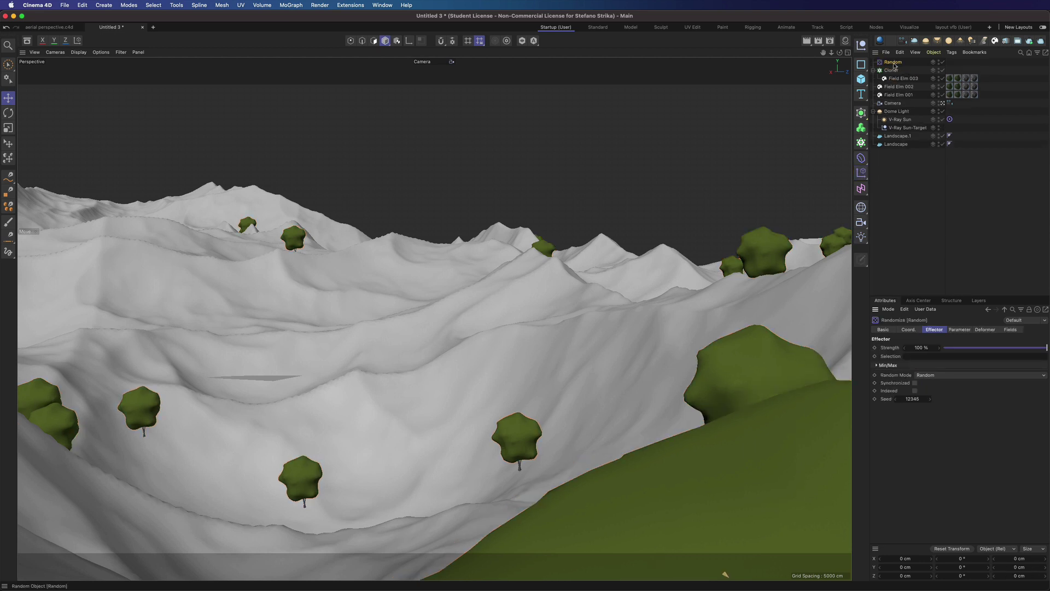
left_click(959, 329)
left_click(925, 372)
left_click(925, 379)
left_click(947, 387)
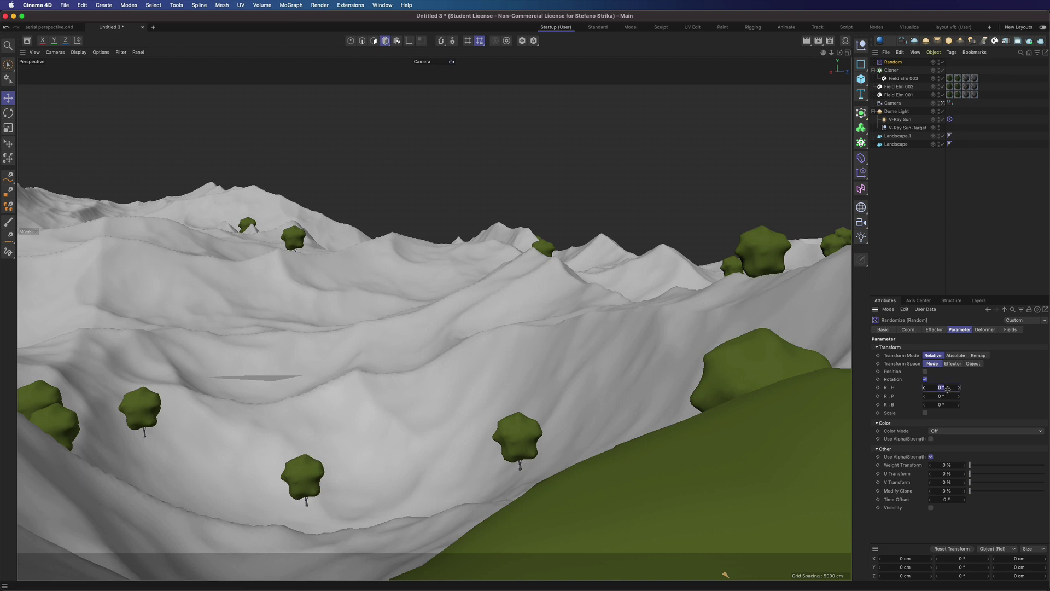
key("Tab")
Enable scale variation on the Random effector with 0.1 for the X, Y and Z scale
left_click(925, 413)
left_click(946, 436)
type(",1")
key("Tab")
type(",1")
key("Tab")
type(",1")
left_click(951, 437)
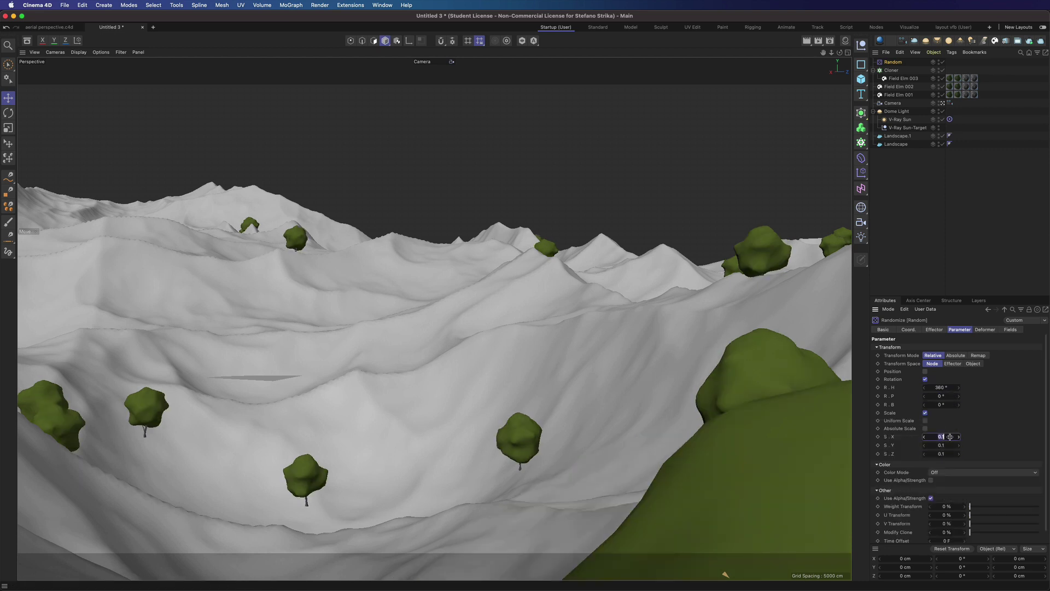
Set the Cloner's viewport mode to Points
left_click(891, 70)
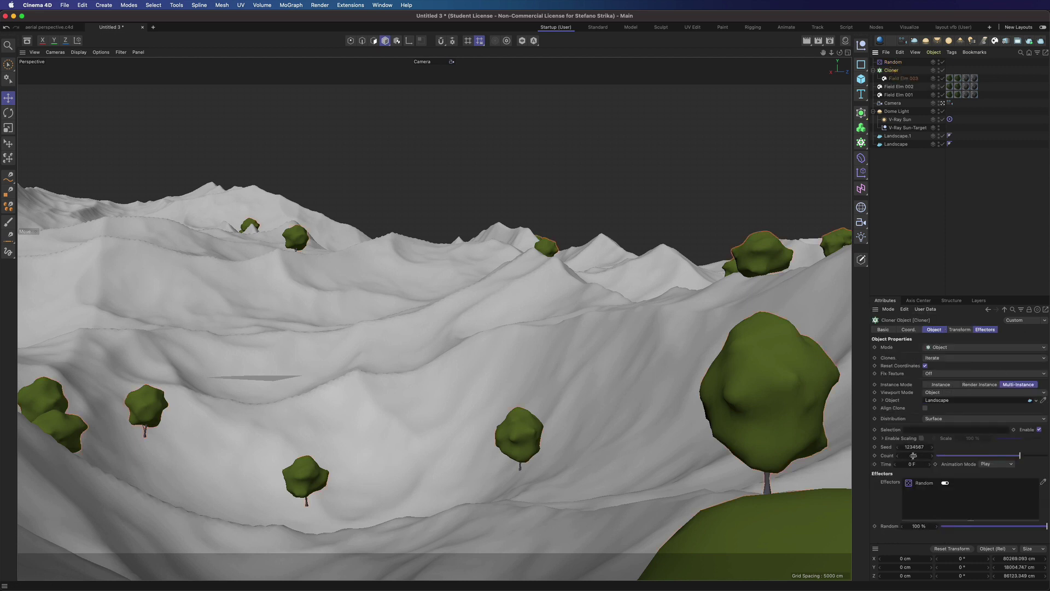
left_click(937, 393)
left_click(934, 406)
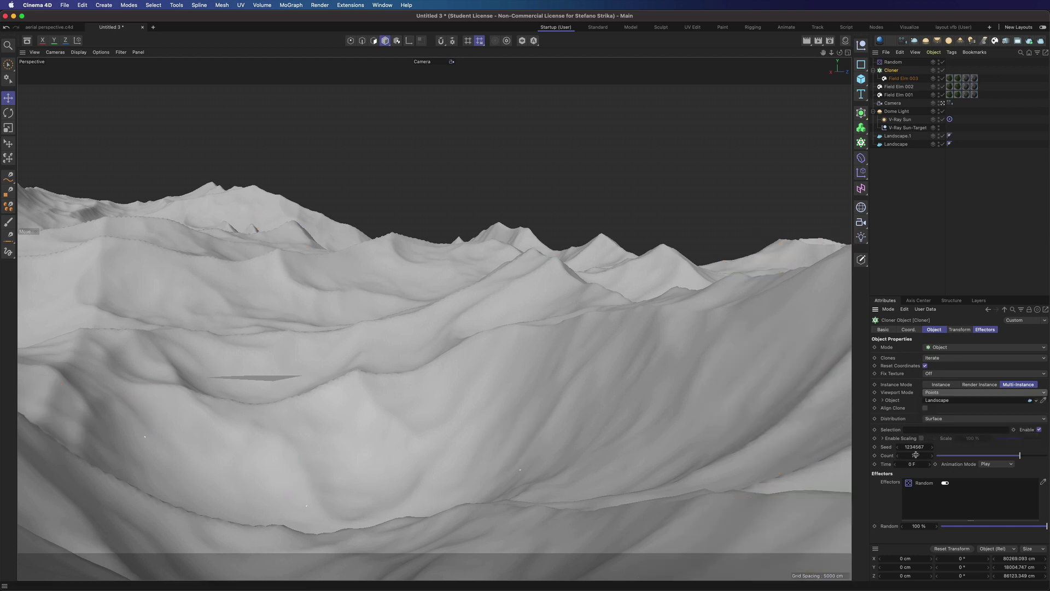
key("Tab")
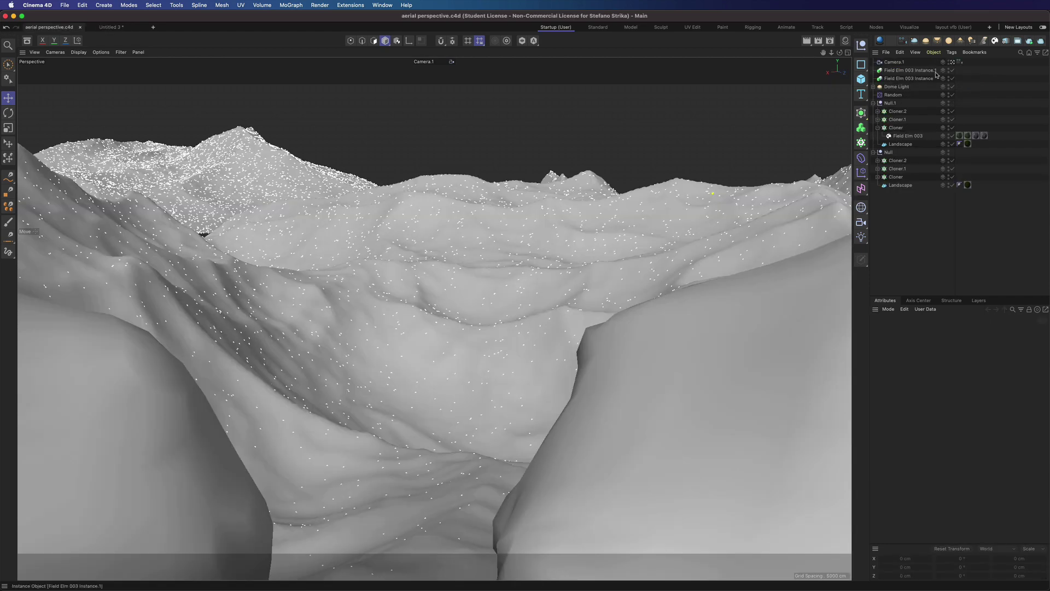
Examine the foreground Field Elm 003 instances in the aerial perspective.c4d scene
left_click(906, 78)
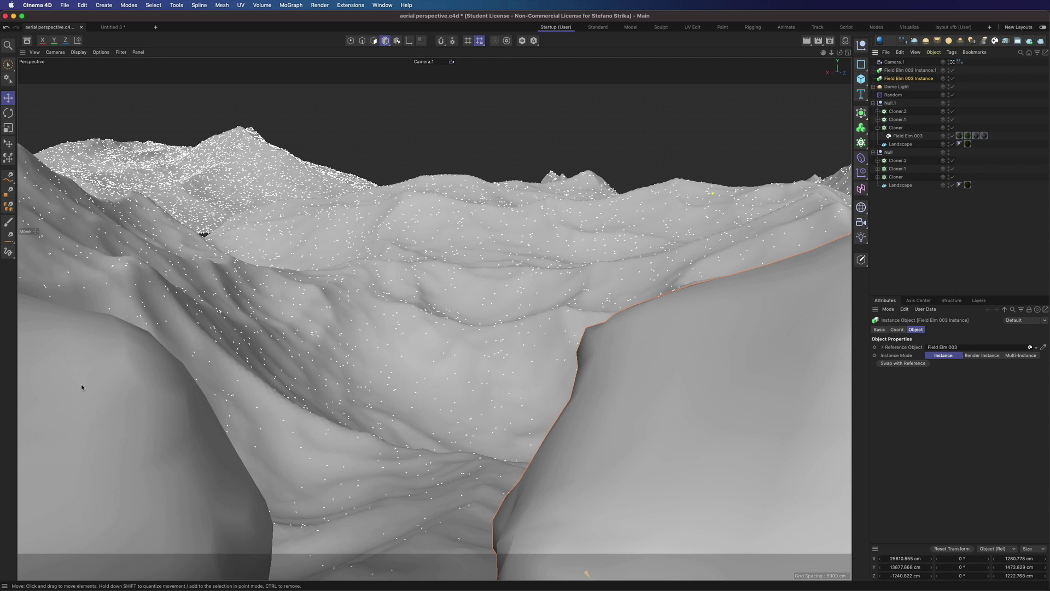
left_click(120, 428)
left_click(917, 221)
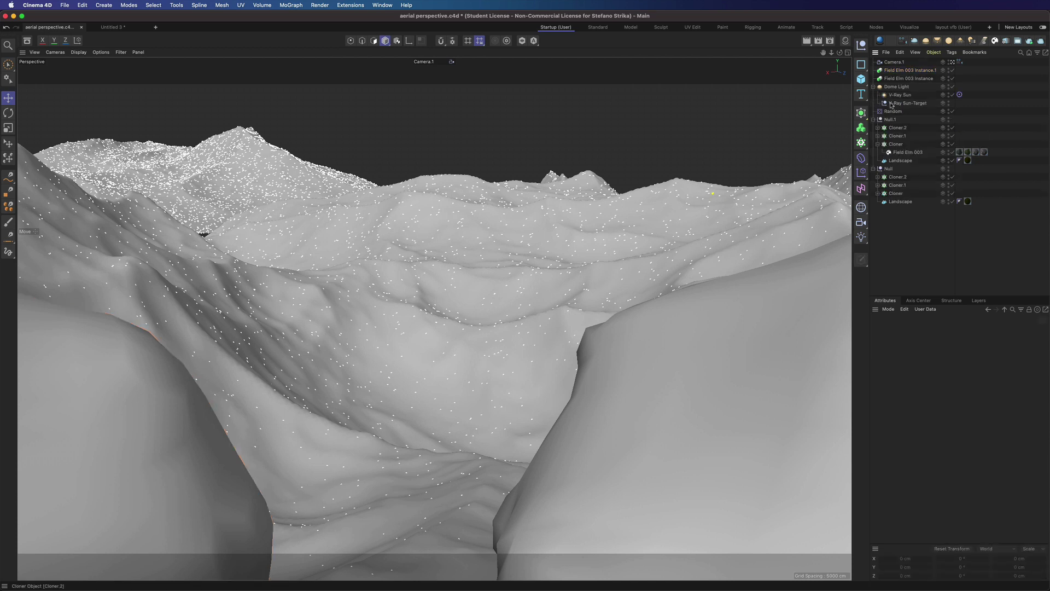
Disable the existing Dome Light with its V-Ray Sun, and add a new V-Ray Sun with a dome light
left_click_drag(952, 87, 954, 102)
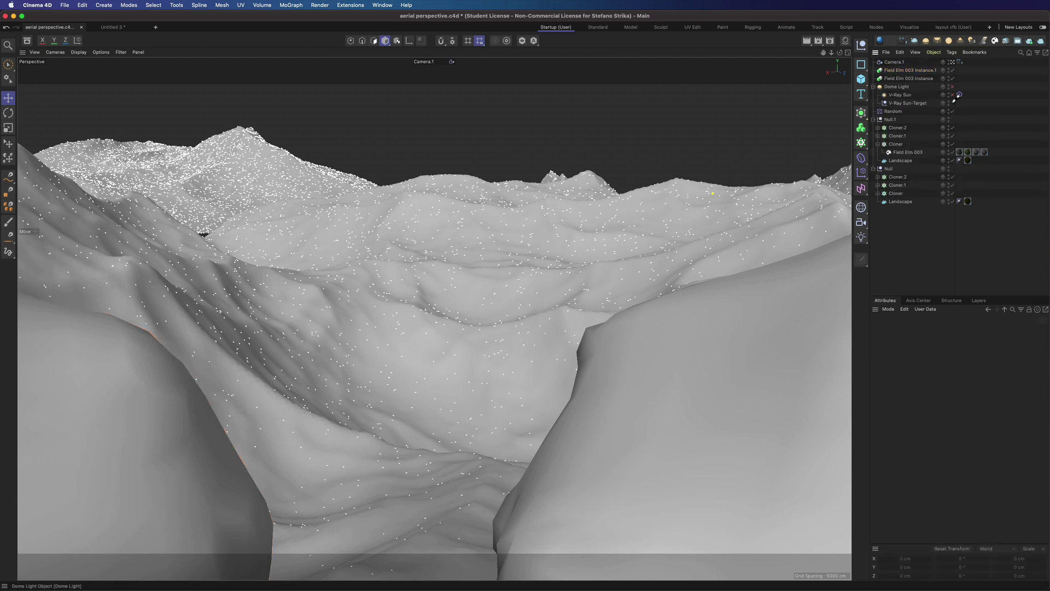
left_click(874, 86)
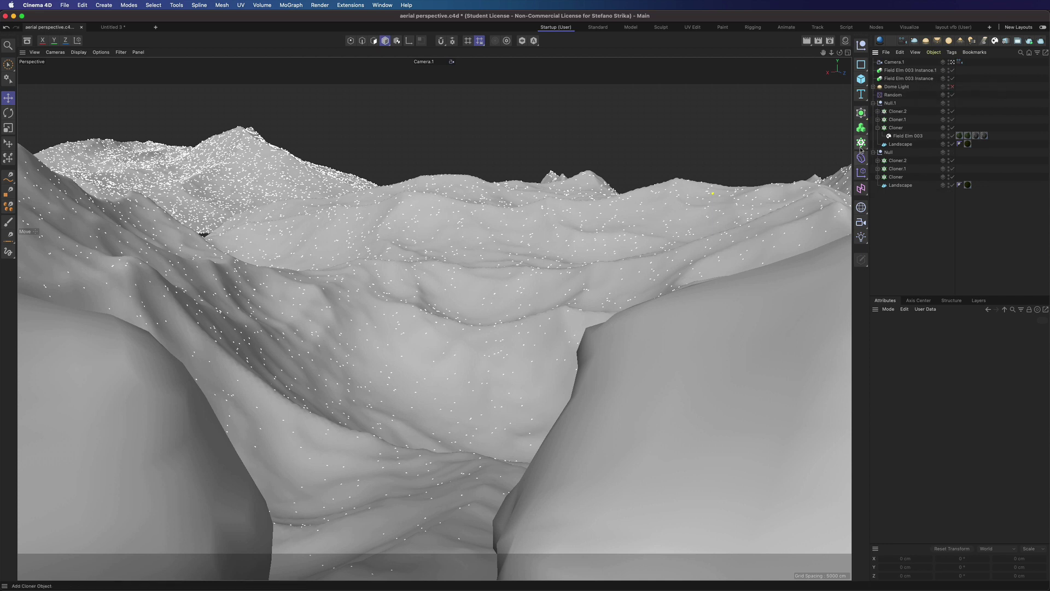
left_click(914, 41)
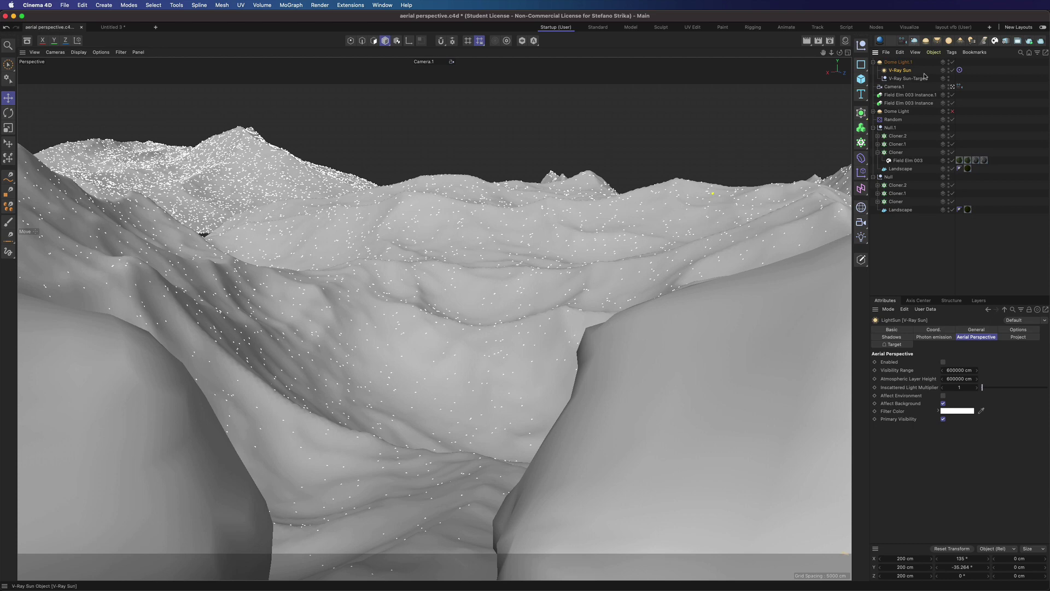
Switch to the layout vfb workspace, hide the materials, and start an interactive V-Ray render
left_click(952, 27)
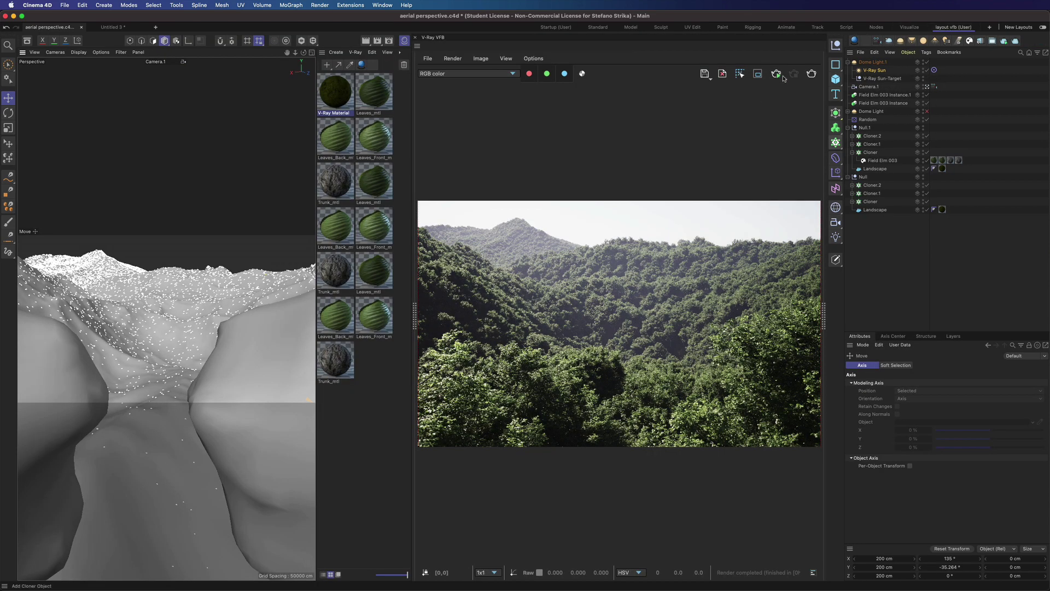
left_click(404, 40)
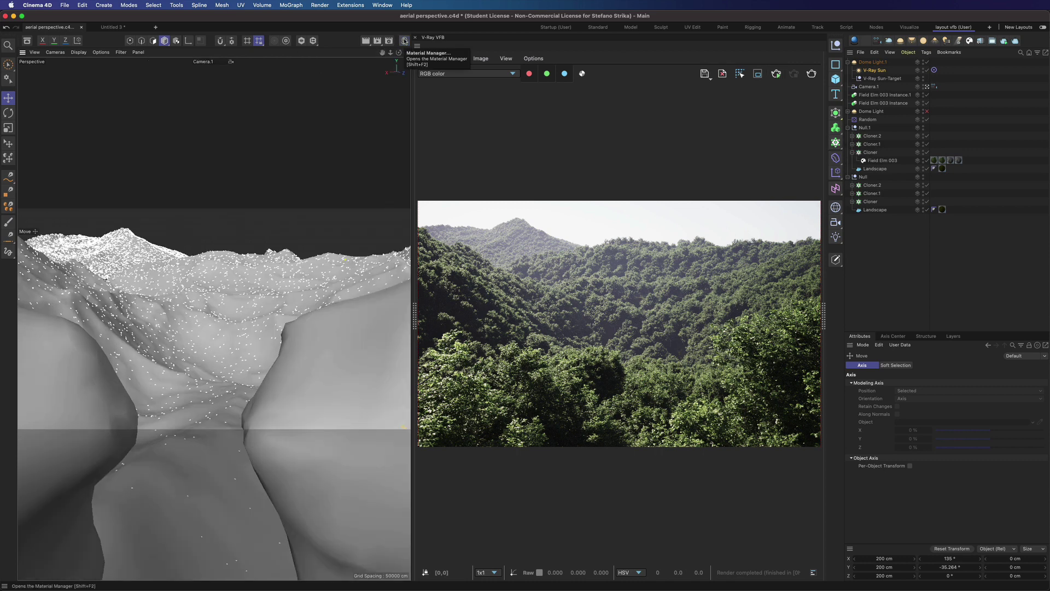
left_click(776, 75)
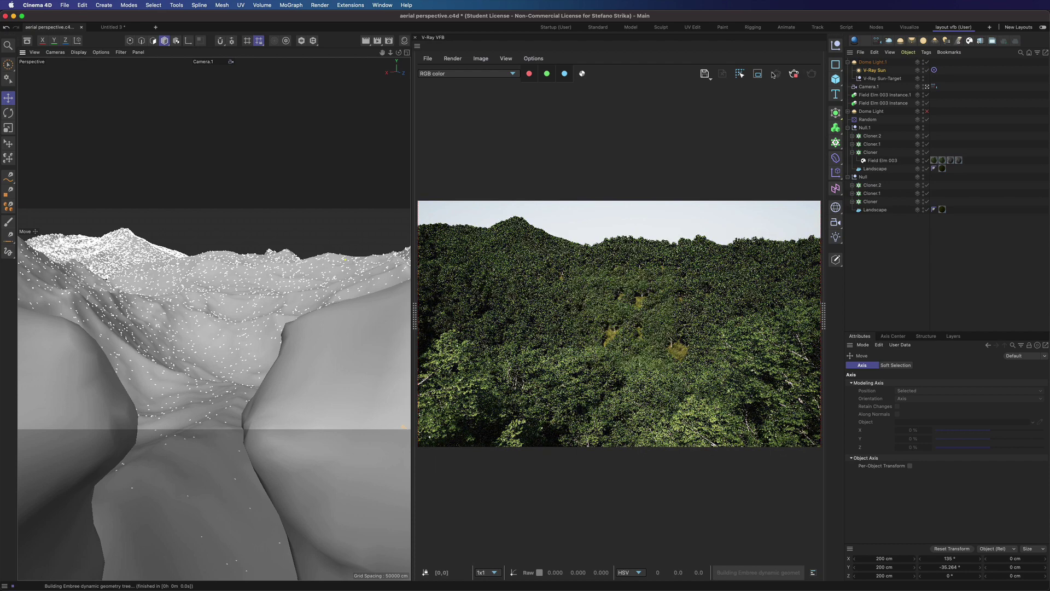
Move the new V-Ray Sun in the top view to about X -11492 cm and Z -16158 cm
left_click(408, 53)
left_click(408, 53)
scroll(276, 289, "down", 15)
left_click(875, 70)
scroll(240, 326, "up", 5)
left_click_drag(189, 217, 159, 264)
scroll(198, 328, "down", 5)
Raise the V-Ray Sun in the right view to a Y height of about 11293 cm
left_click(407, 53)
scroll(130, 449, "down", 10)
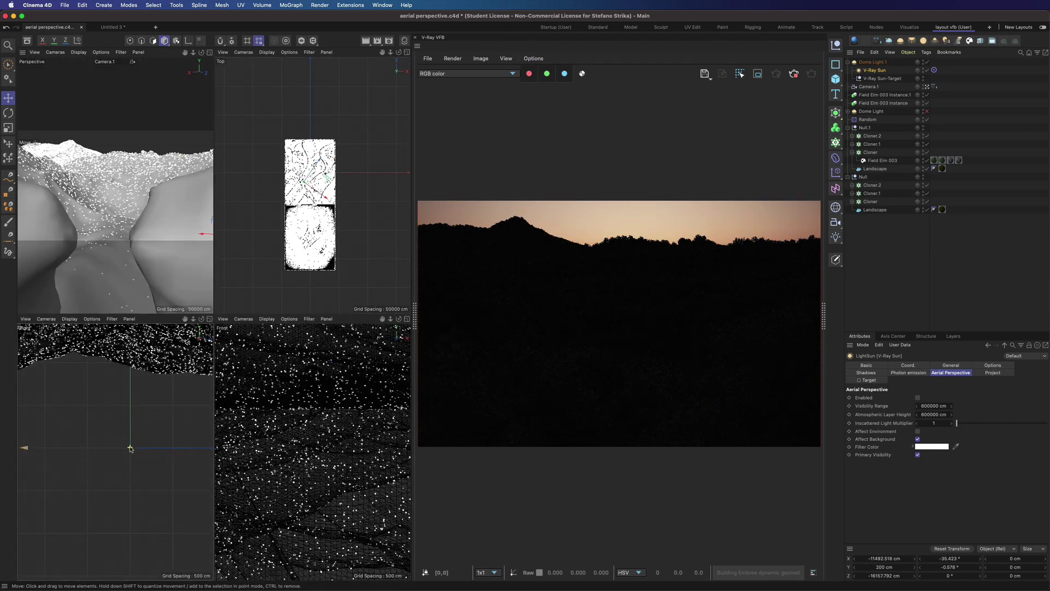
scroll(130, 449, "down", 5)
left_click_drag(115, 451, 118, 416)
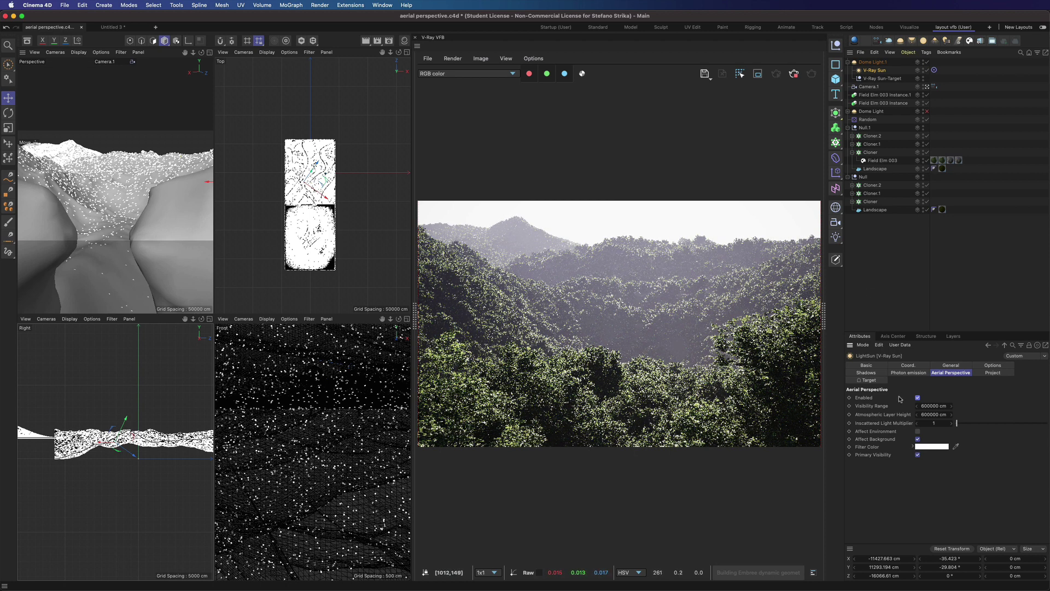
Set the V-Ray Sun's aerial perspective visibility range and atmospheric layer height to 1000000 cm each
left_click(928, 406)
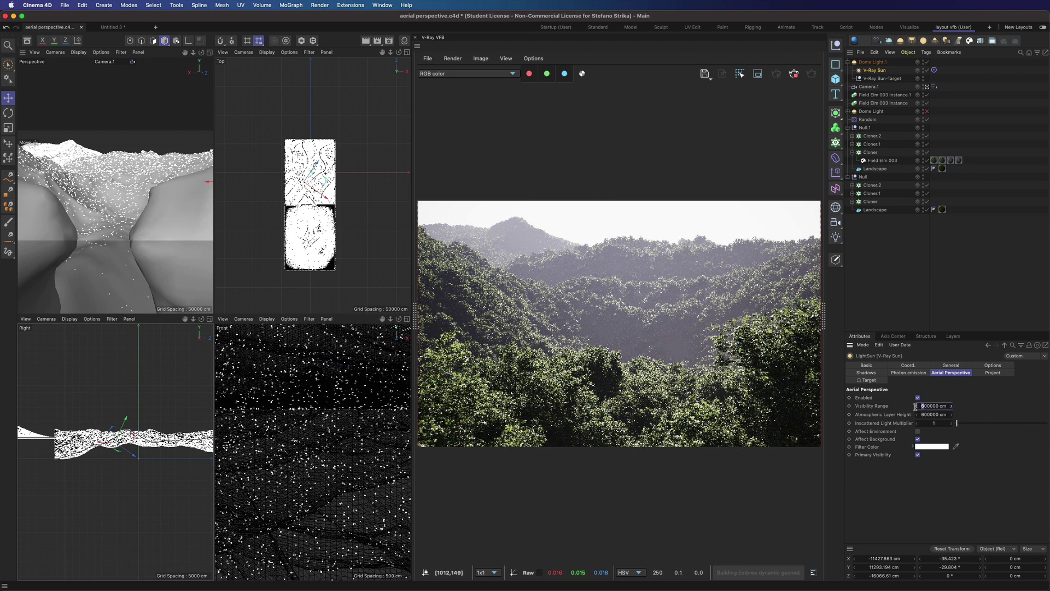
type("1000000")
left_click(922, 414)
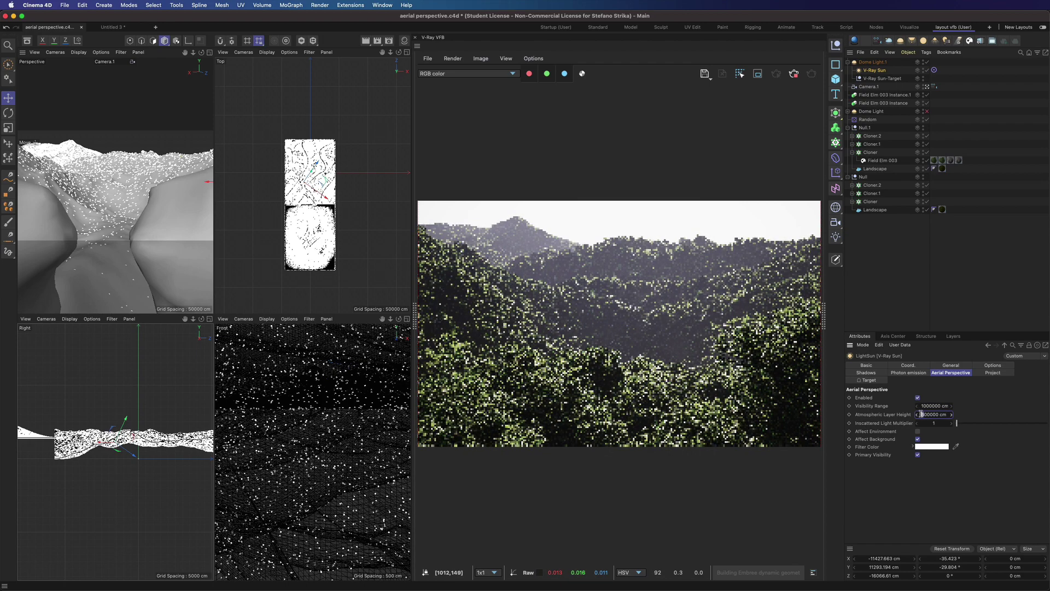
left_click(928, 406)
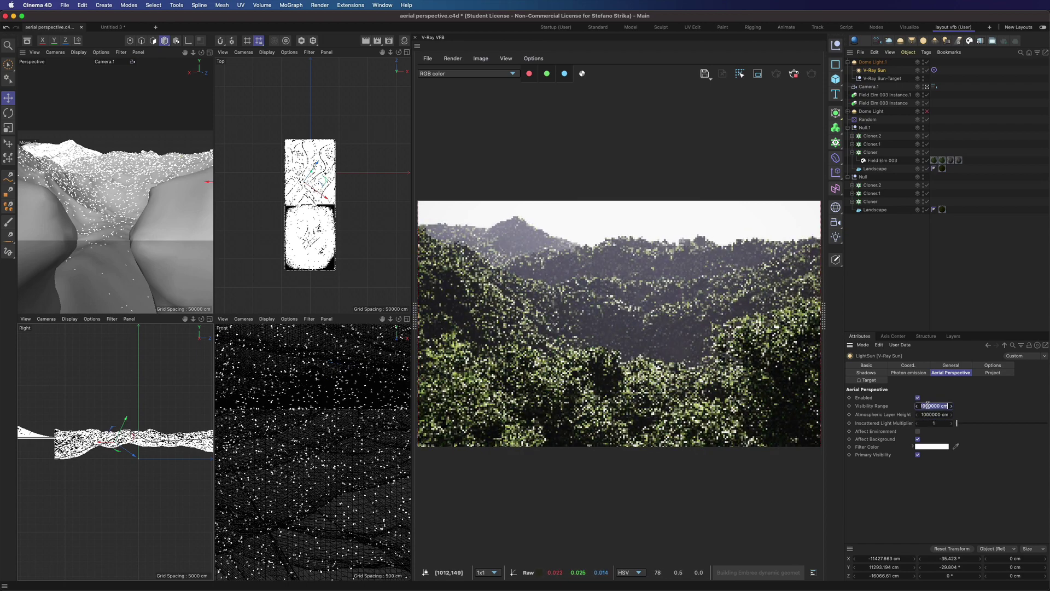